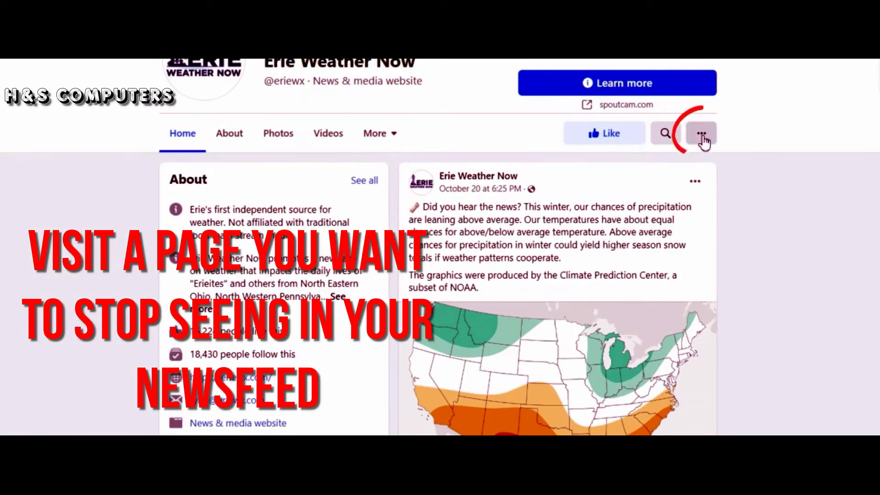
Step: Open the '...' options menu in the Erie Weather Now page header
{"action": "left_click", "coordinate": [703, 138]}
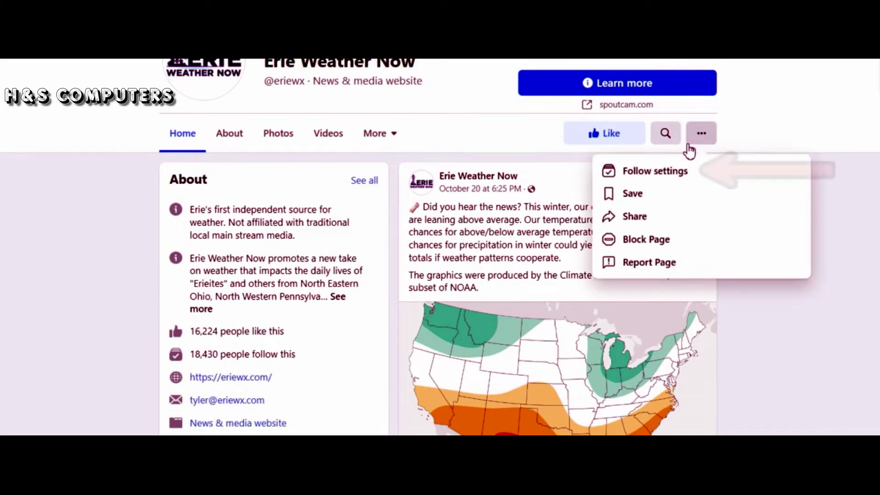
Step: In Follow settings, set the Erie Weather Now News Feed preference to Off
{"action": "left_click", "coordinate": [675, 174]}
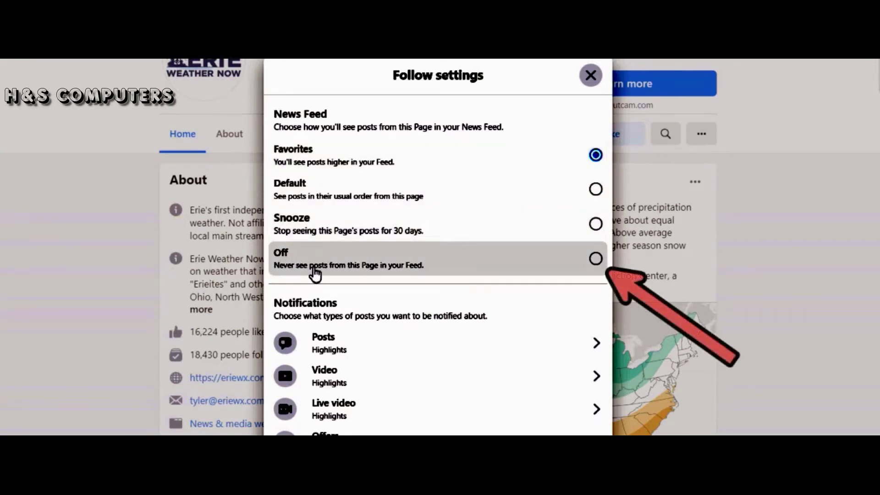
{"action": "left_click", "coordinate": [596, 260]}
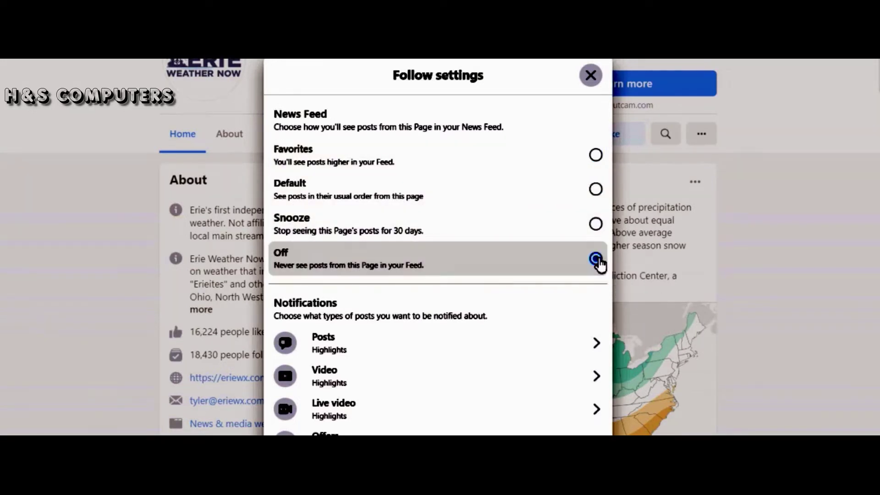
{"action": "scroll", "coordinate": [424, 277], "scroll_direction": "down", "scroll_amount": 3}
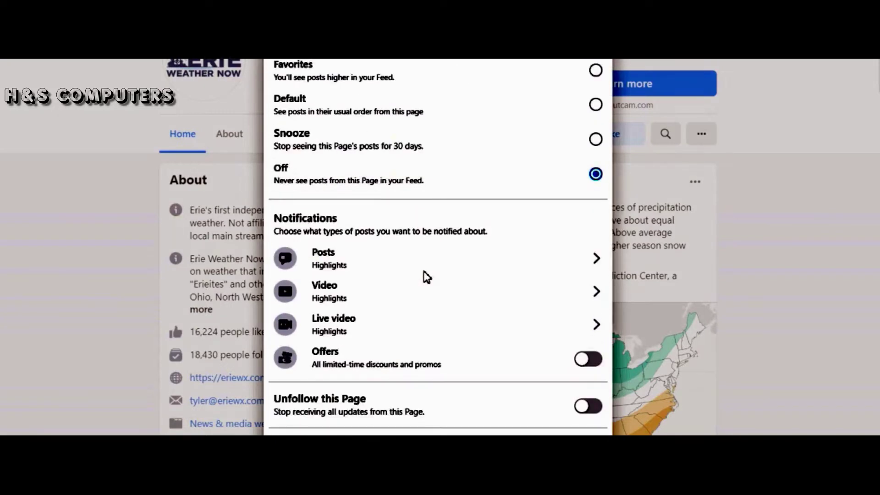
{"action": "scroll", "coordinate": [423, 277], "scroll_direction": "down", "scroll_amount": 2}
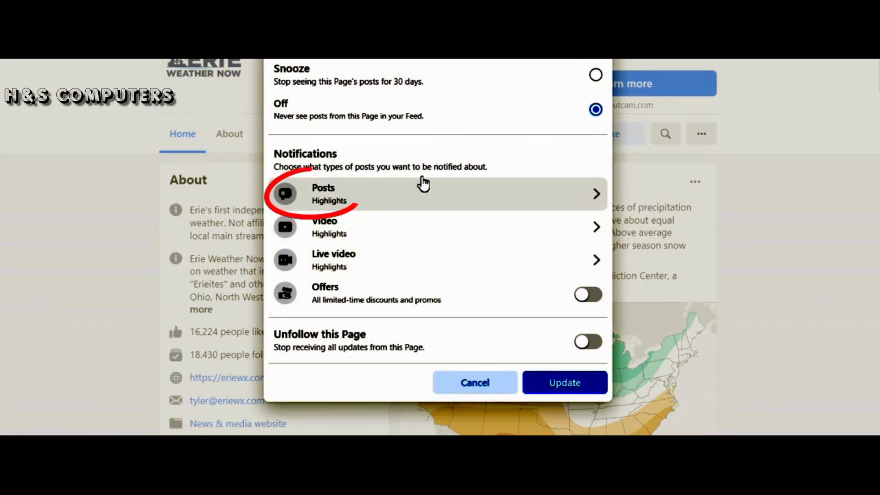
Step: Set the Posts notifications for Erie Weather Now to Off
{"action": "left_click", "coordinate": [599, 199]}
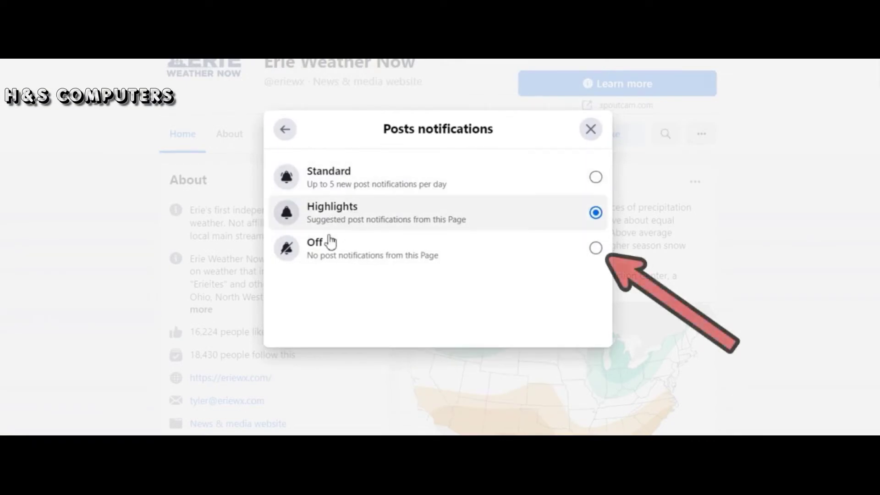
{"action": "left_click", "coordinate": [595, 248]}
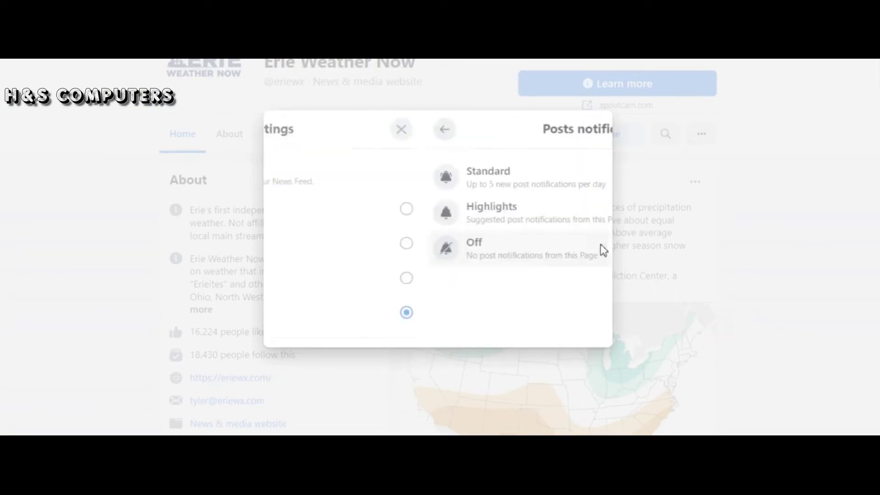
{"action": "scroll", "coordinate": [419, 269], "scroll_direction": "down", "scroll_amount": 2}
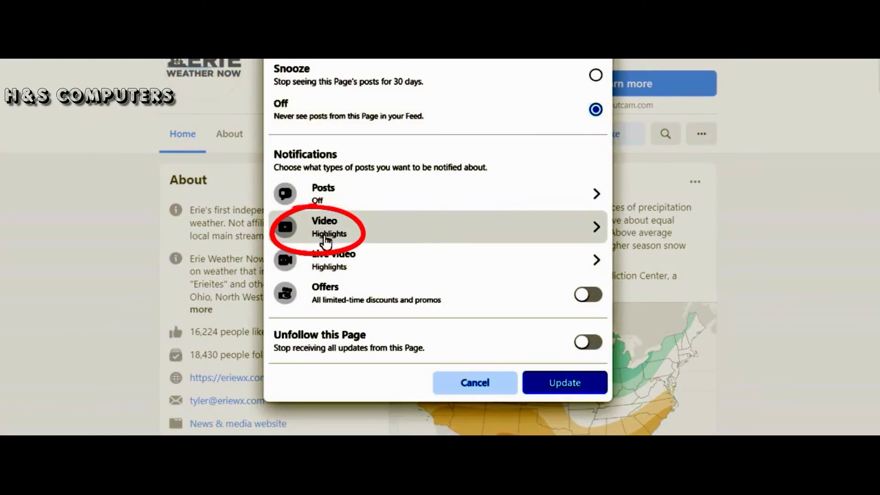
Step: Set both Video and Live video notifications for Erie Weather Now to Off
{"action": "left_click", "coordinate": [597, 229]}
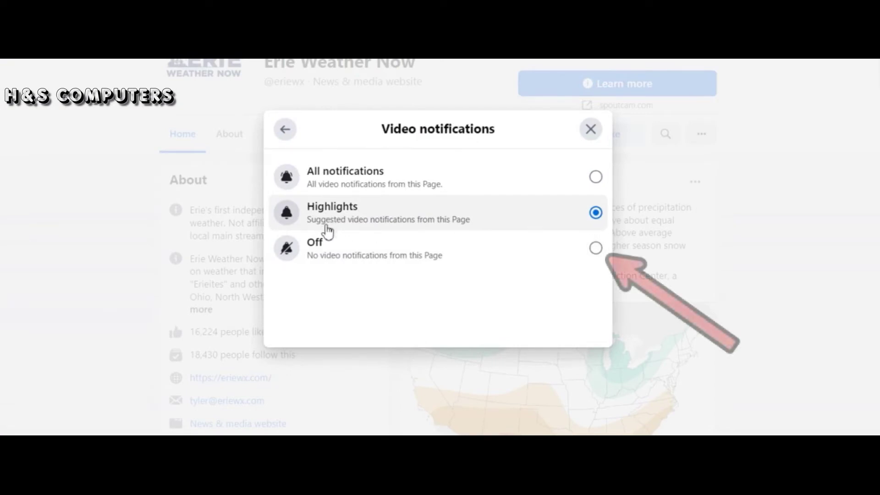
{"action": "left_click", "coordinate": [595, 252]}
{"action": "scroll", "coordinate": [393, 272], "scroll_direction": "down", "scroll_amount": 2}
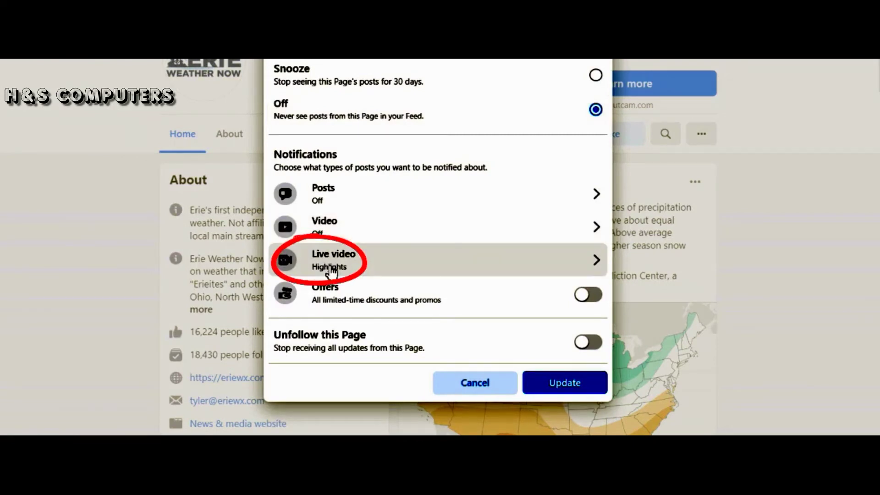
{"action": "left_click", "coordinate": [609, 270]}
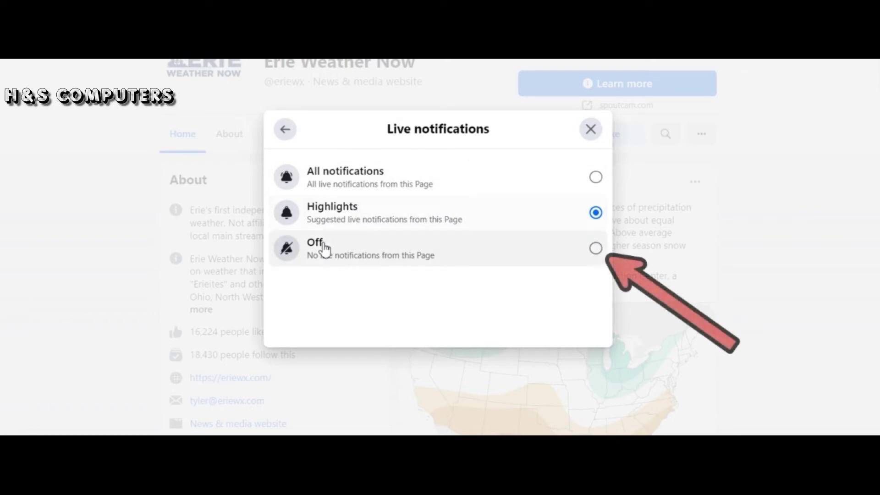
{"action": "left_click", "coordinate": [596, 252]}
{"action": "scroll", "coordinate": [415, 296], "scroll_direction": "down", "scroll_amount": 2}
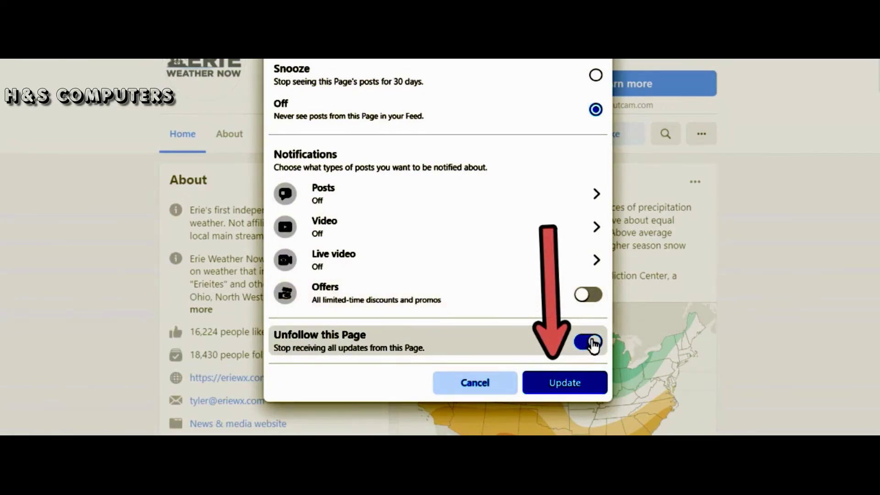
Step: Save the changed Erie Weather Now follow settings with Update
{"action": "left_click", "coordinate": [566, 383]}
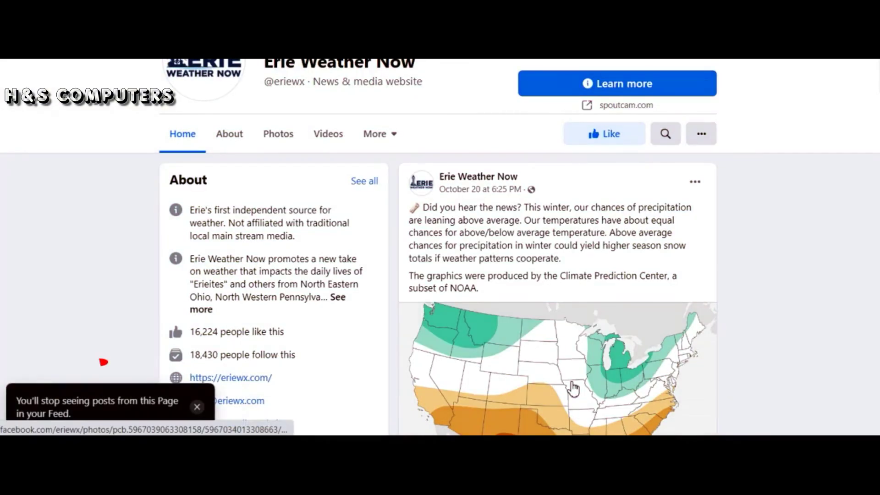